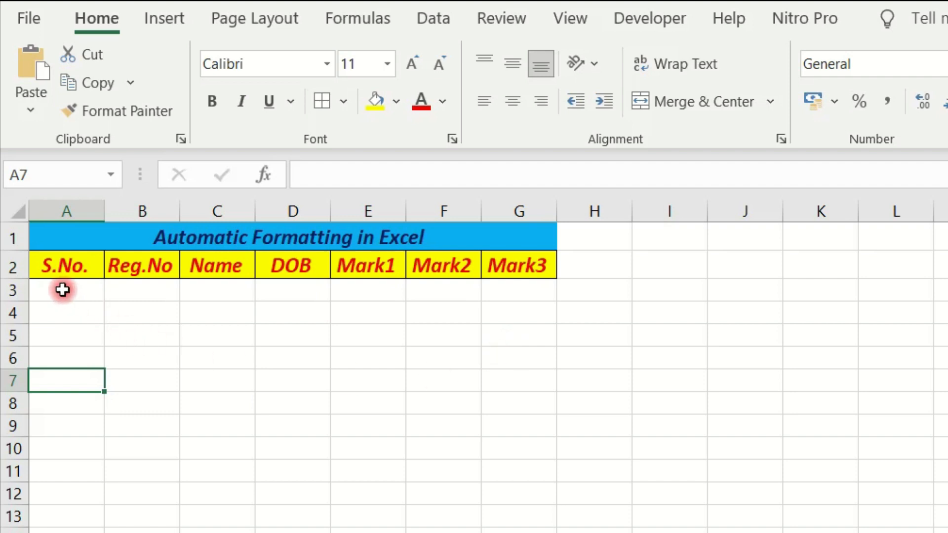
# - Enter 1 in cell A3 under the S.No. heading and clear the entry again
pyautogui.click(79, 291)
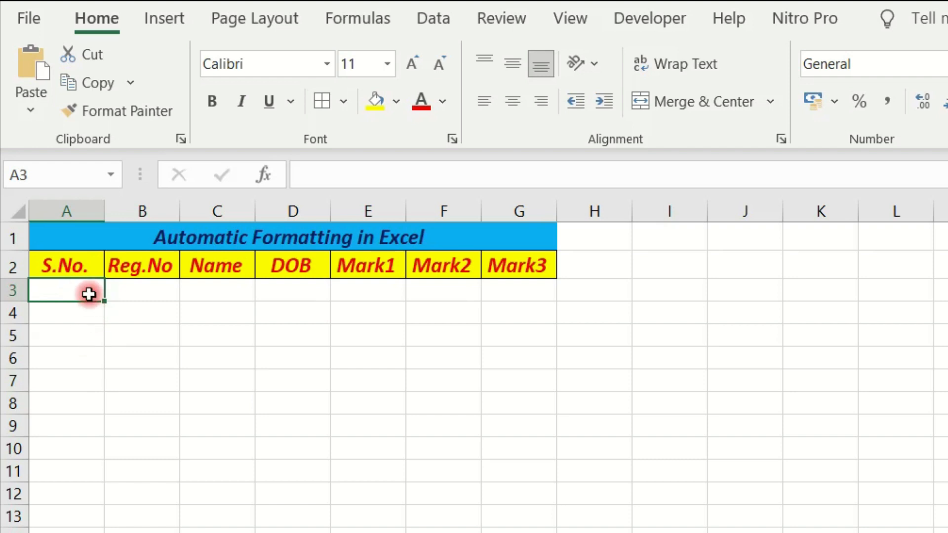
pyautogui.write('1')
pyautogui.click(98, 312)
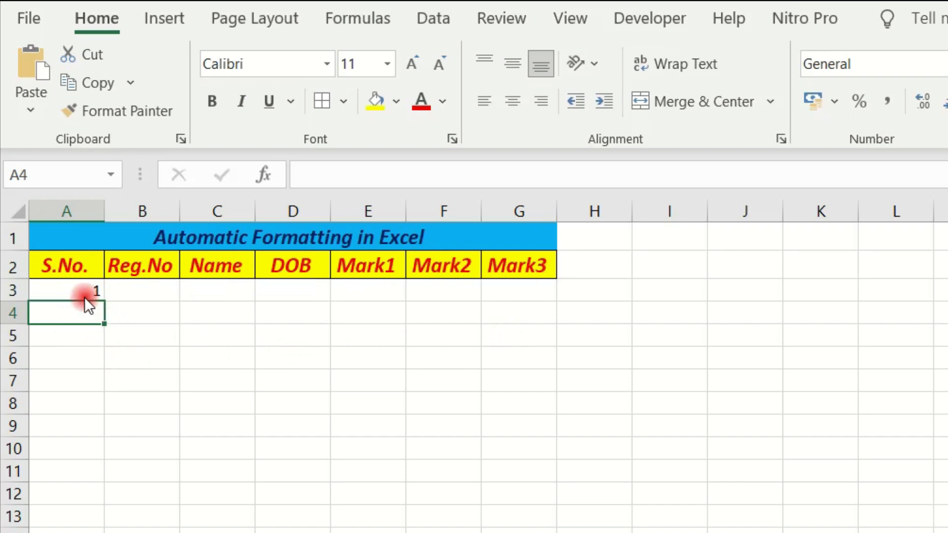
pyautogui.click(88, 293)
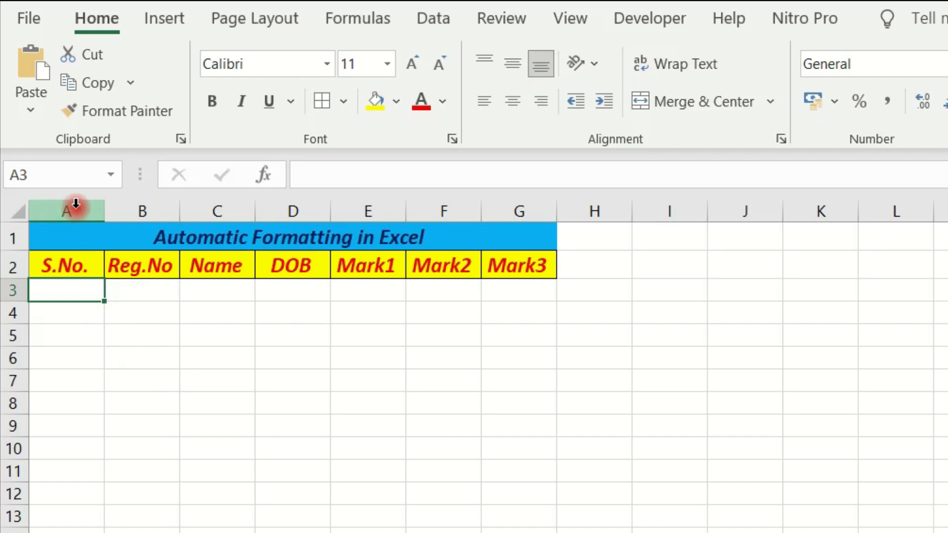
# - Start a new conditional formatting rule for columns A to G that uses the formula =$A2 to determine which cells to format
pyautogui.moveTo(79, 204); pyautogui.dragTo(518, 194)
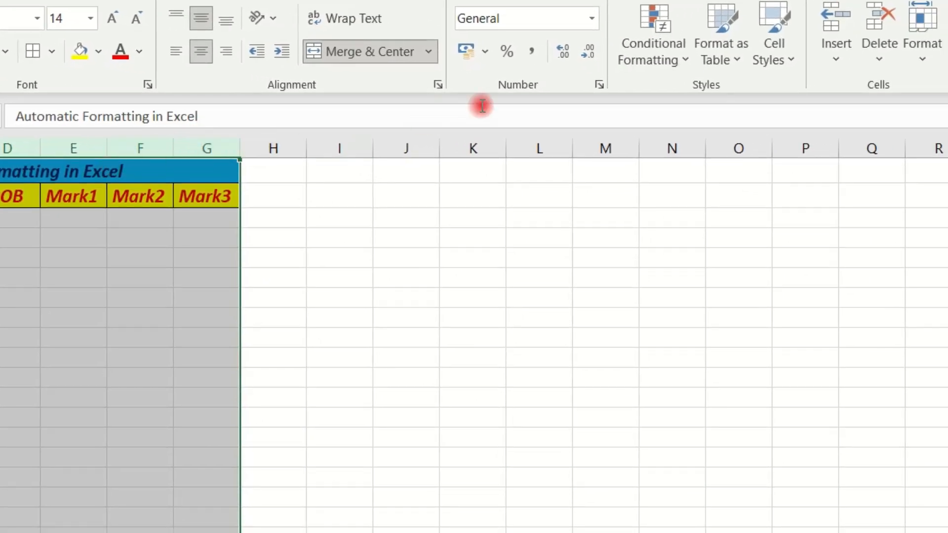
pyautogui.click(685, 61)
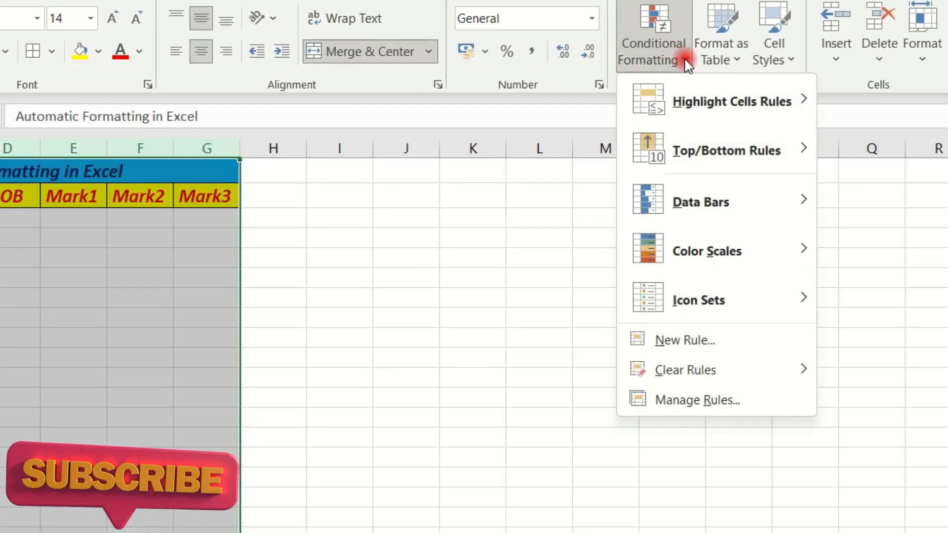
pyautogui.click(710, 339)
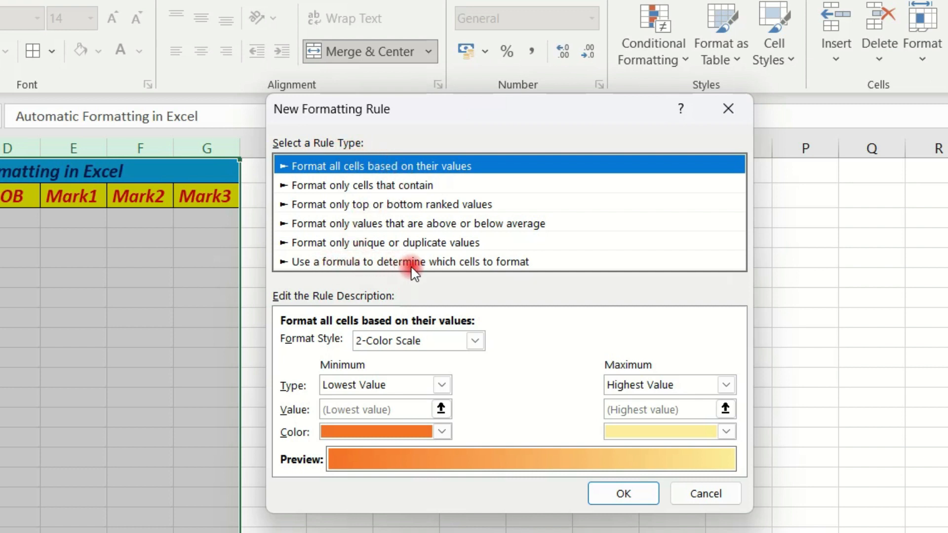
pyautogui.click(519, 263)
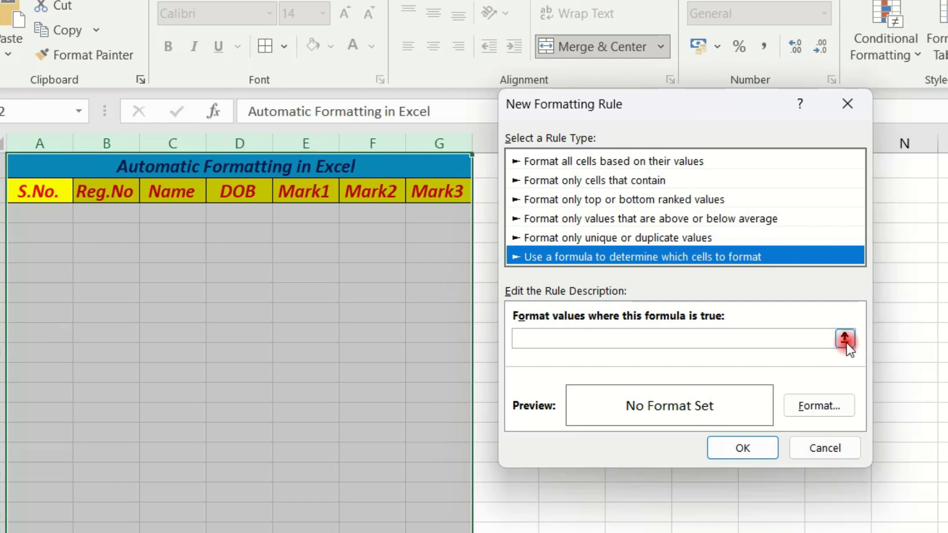
pyautogui.click(845, 339)
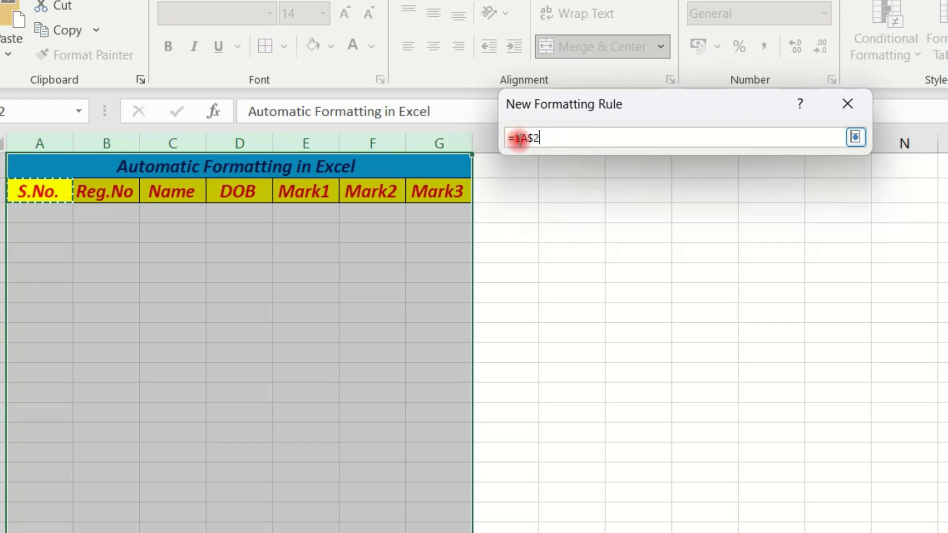
pyautogui.click(537, 139)
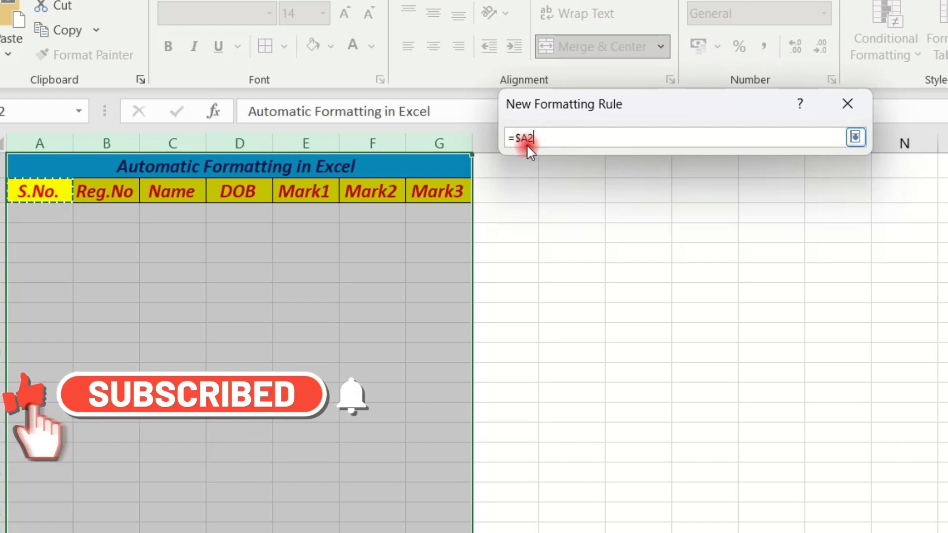
pyautogui.click(857, 136)
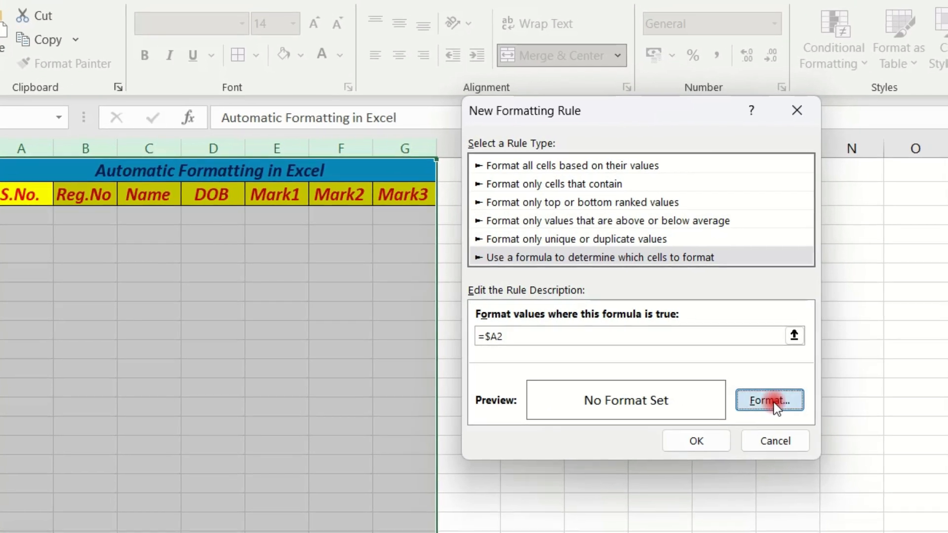
# - Set the rule's format to an outline border on all four sides and apply the rule to the selected columns
pyautogui.click(820, 405)
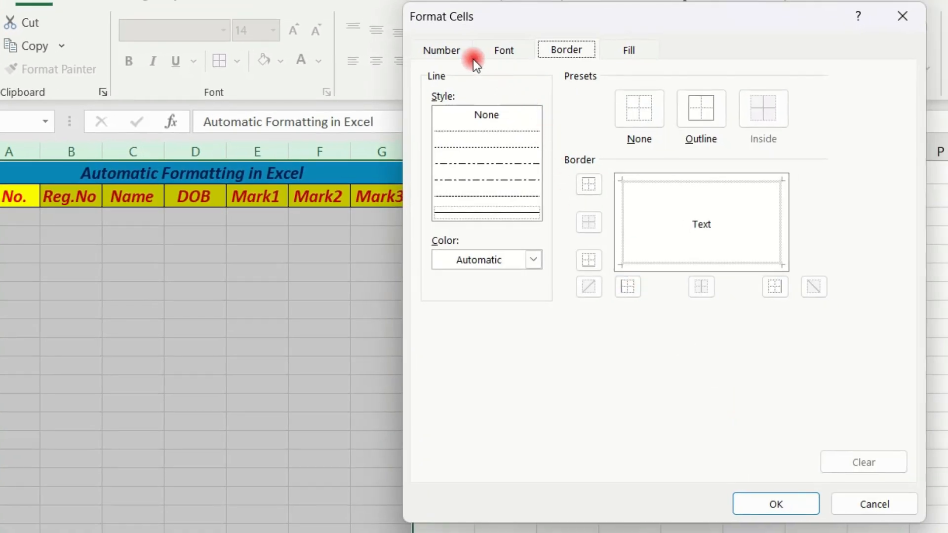
pyautogui.click(472, 61)
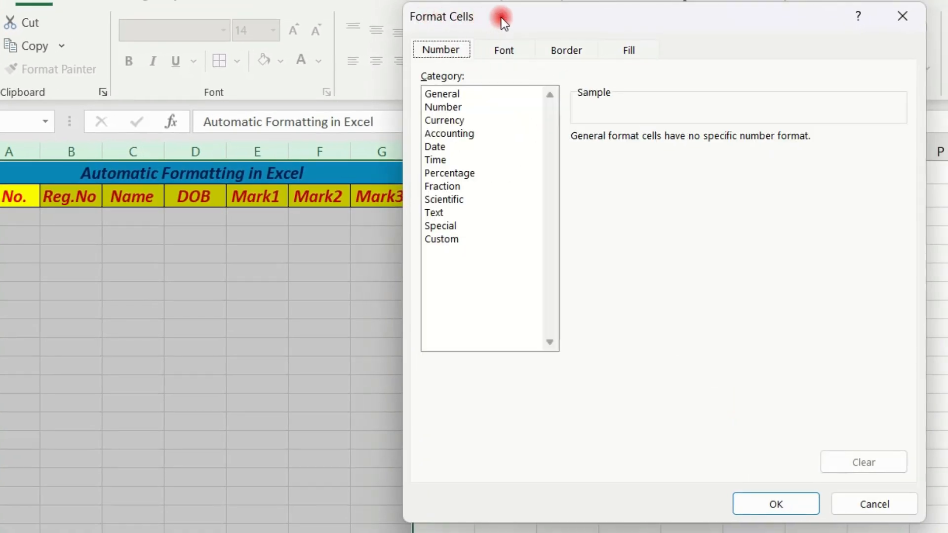
pyautogui.click(505, 52)
pyautogui.click(571, 53)
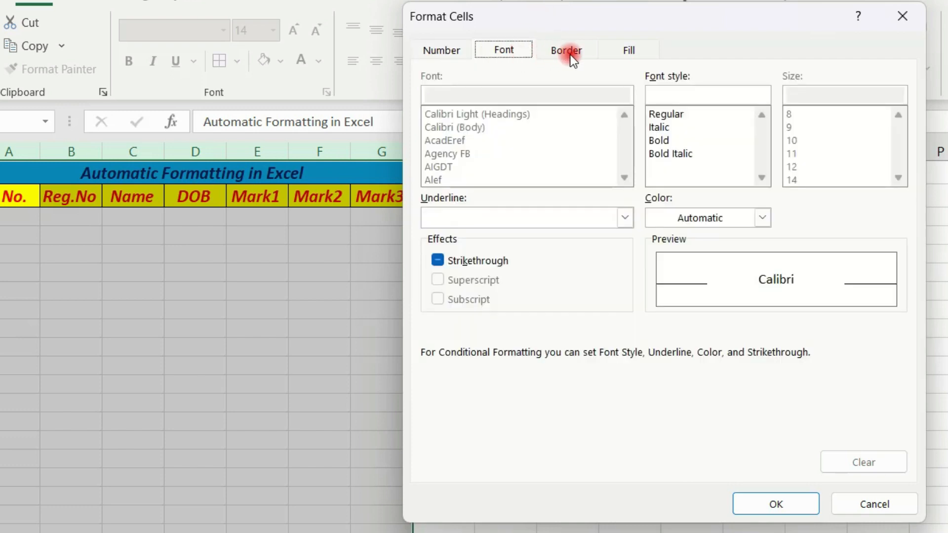
pyautogui.click(620, 54)
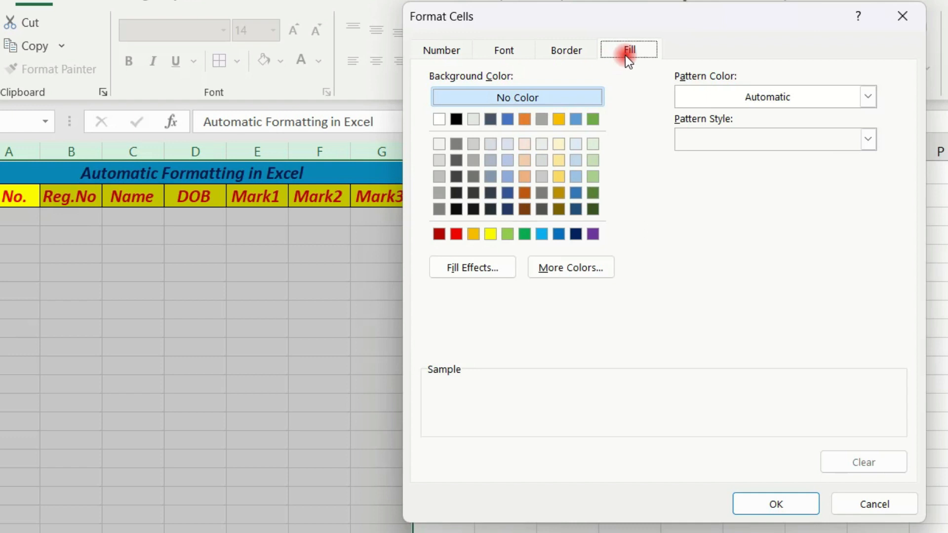
pyautogui.click(569, 54)
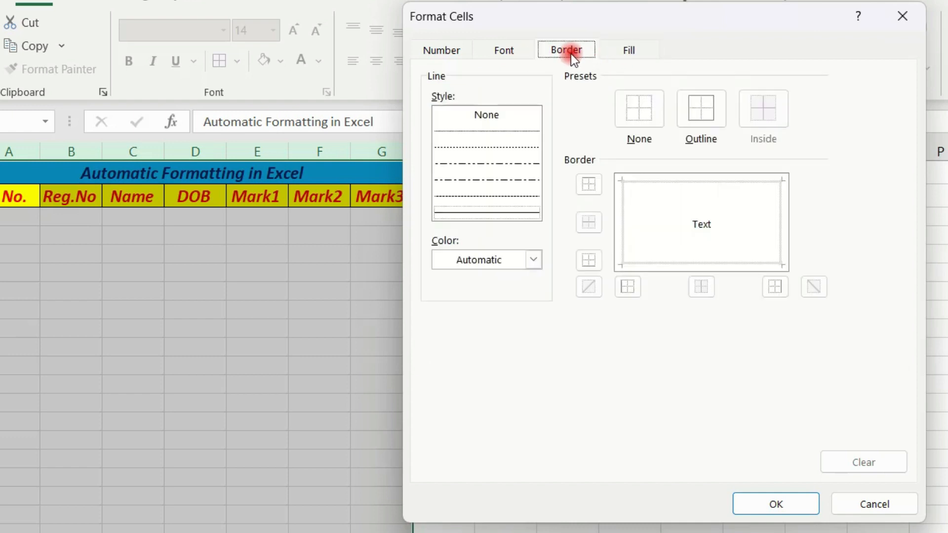
pyautogui.click(706, 124)
pyautogui.click(683, 113)
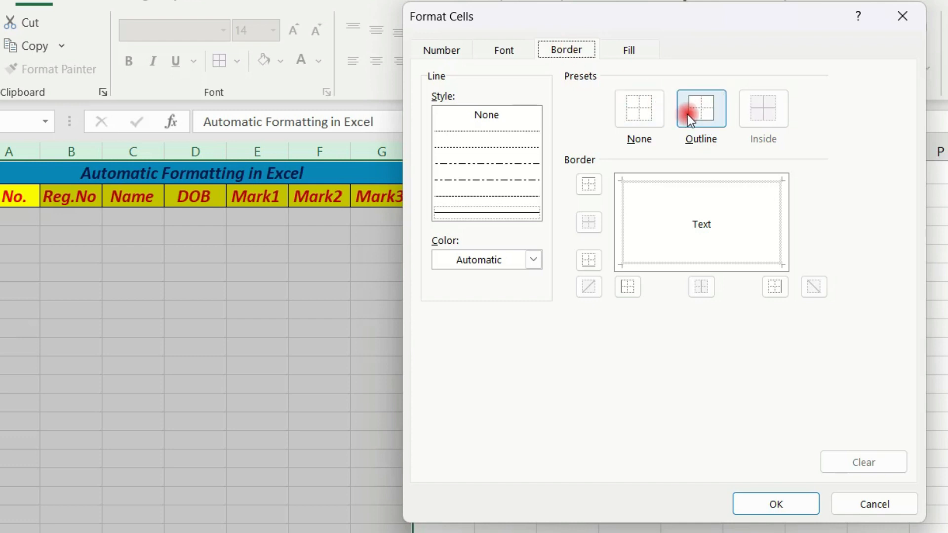
pyautogui.click(709, 121)
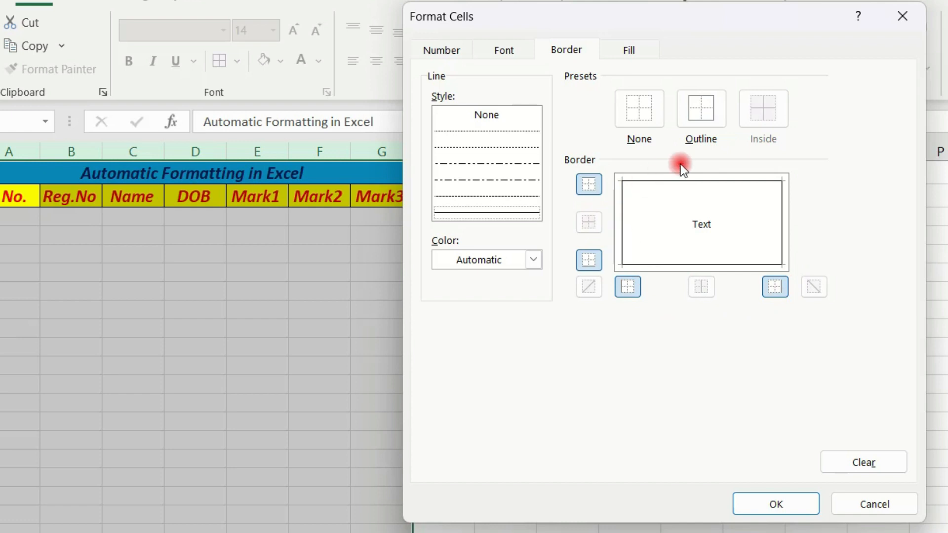
pyautogui.click(788, 511)
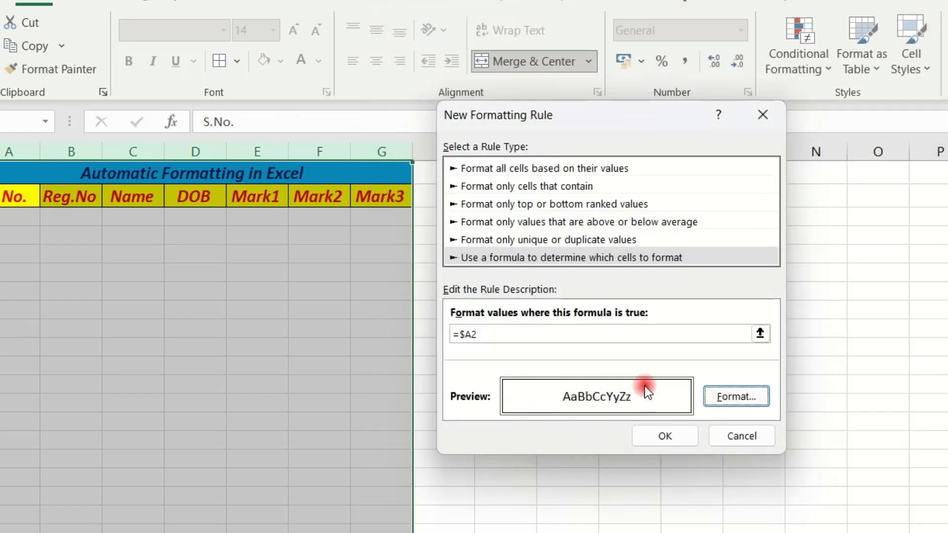
pyautogui.click(674, 440)
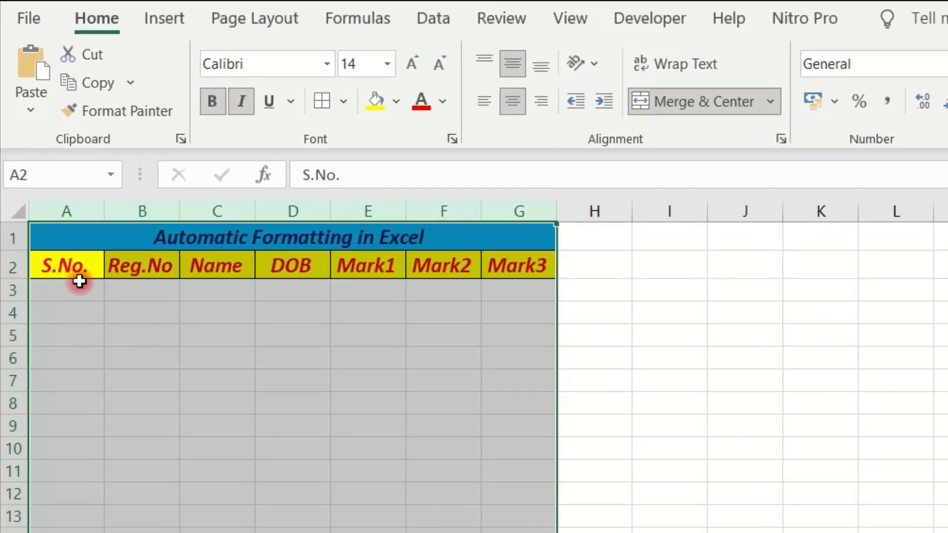
# - Enter the serial numbers 1 and 2 in cells A3 and A4 to test the automatic borders
pyautogui.click(71, 271)
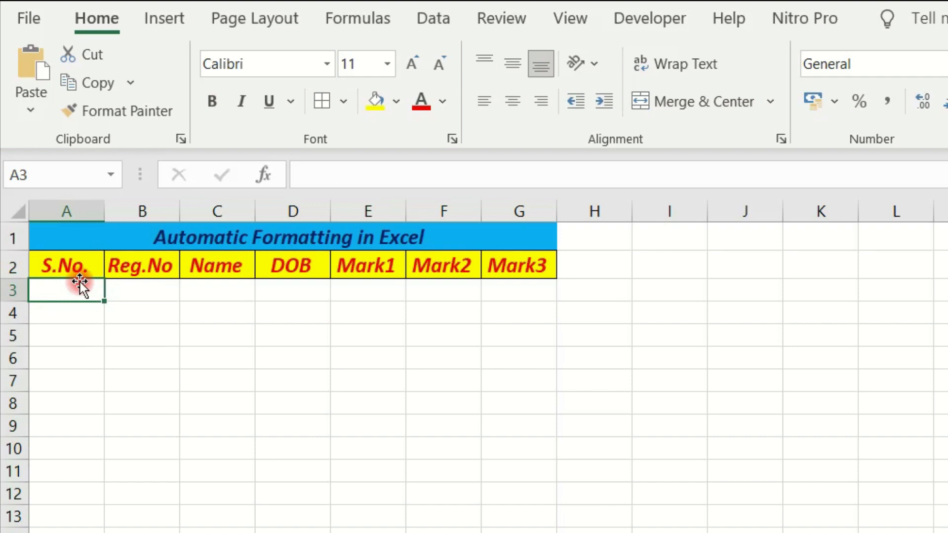
pyautogui.write('1')
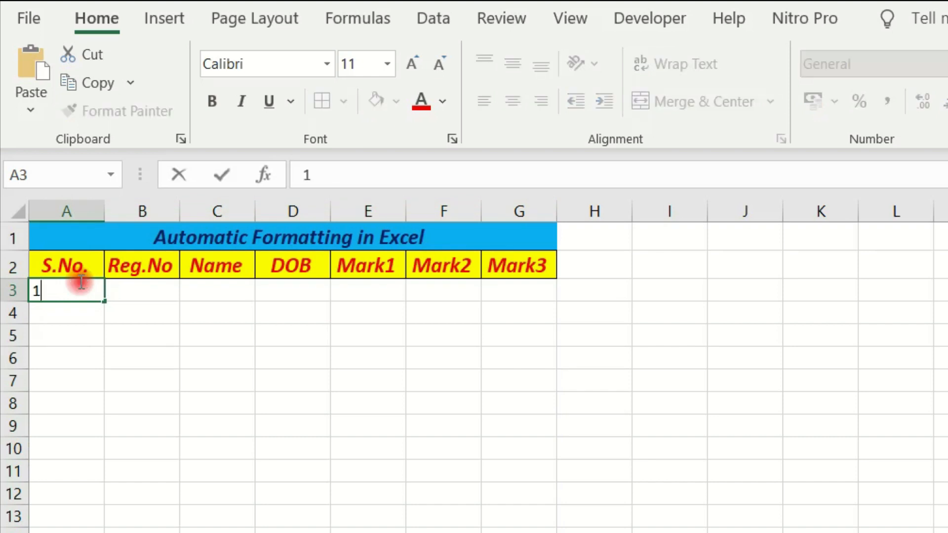
pyautogui.click(102, 351)
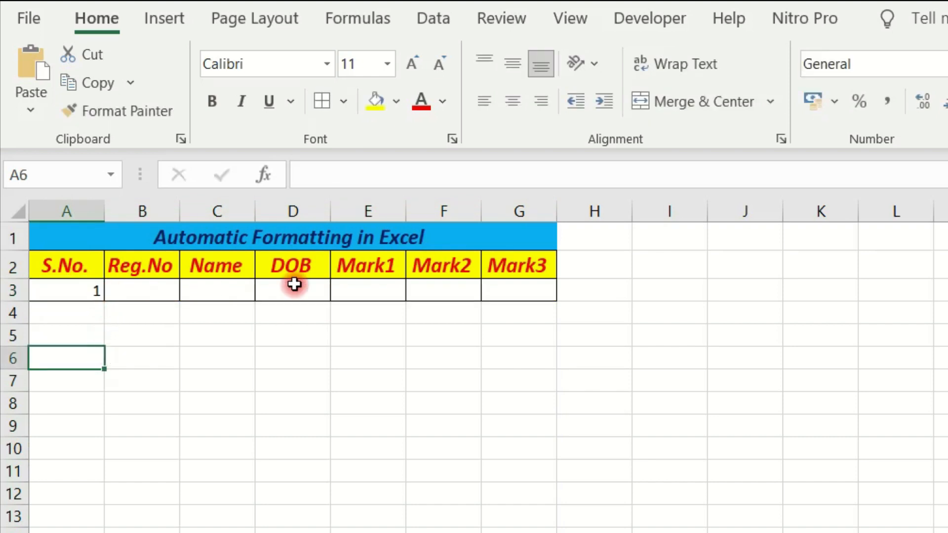
pyautogui.click(96, 316)
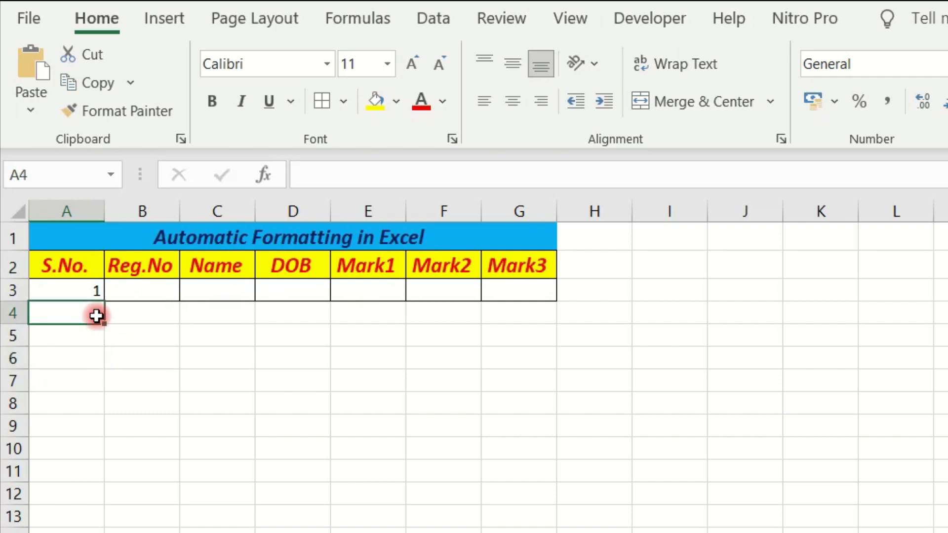
pyautogui.write('2')
pyautogui.click(110, 400)
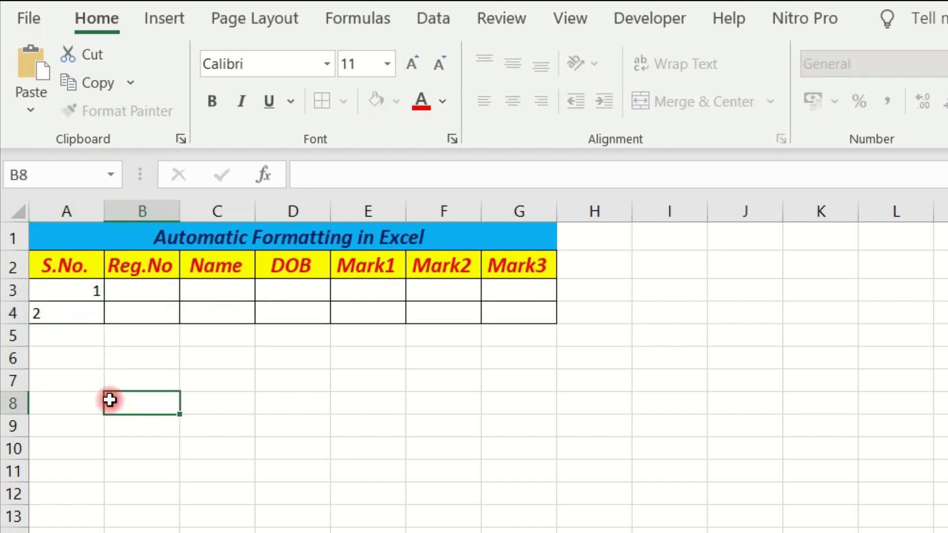
# - Enter the serial numbers 3 and 4 in cells A5 and A6
pyautogui.click(89, 335)
pyautogui.write('3')
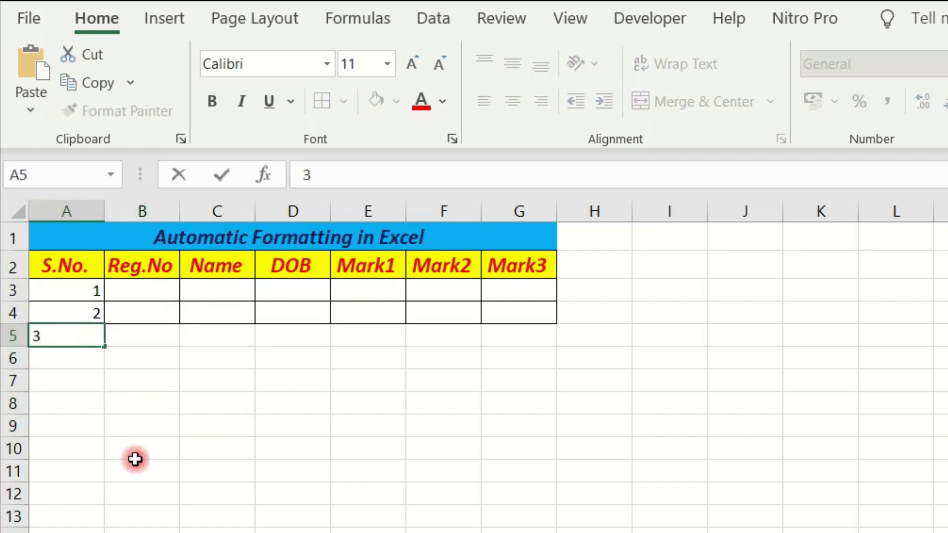
pyautogui.click(138, 475)
pyautogui.click(93, 363)
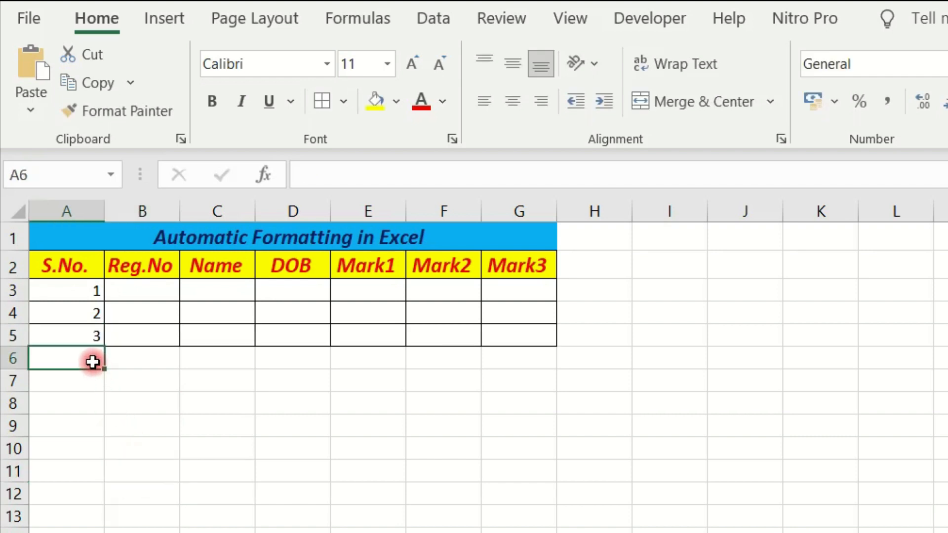
pyautogui.write('4')
pyautogui.click(109, 398)
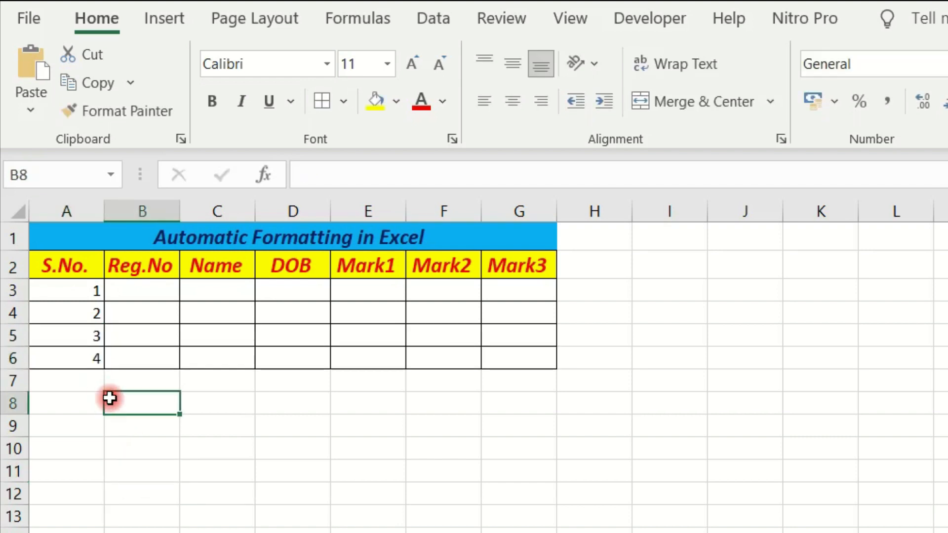
# - Clear the serial numbers from cells A6 and A5 to test the removal of the automatic borders
pyautogui.click(94, 357)
pyautogui.press('Delete')
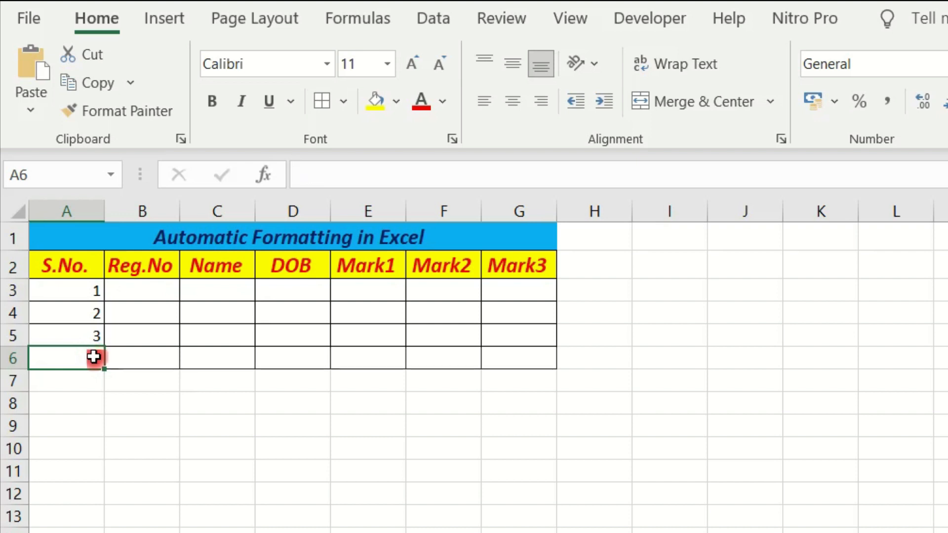
pyautogui.click(91, 335)
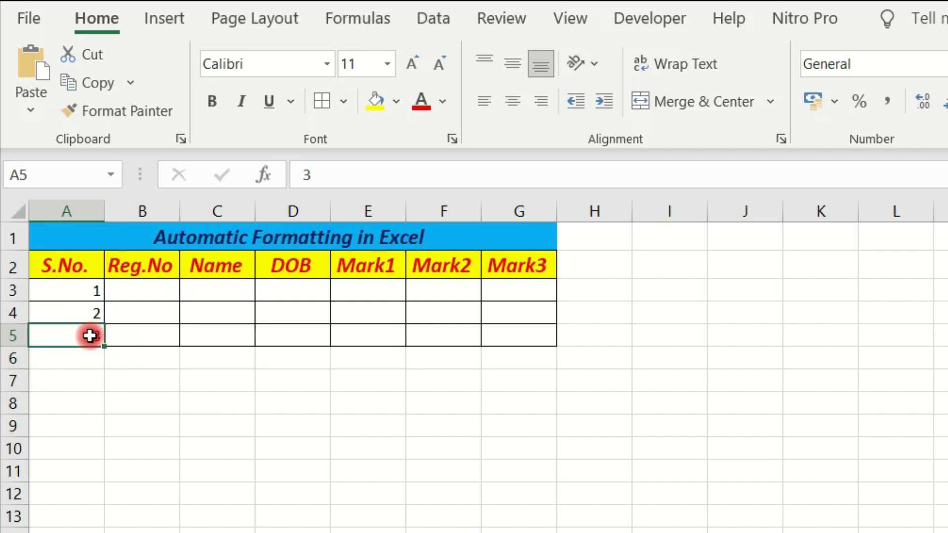
pyautogui.press('Delete')
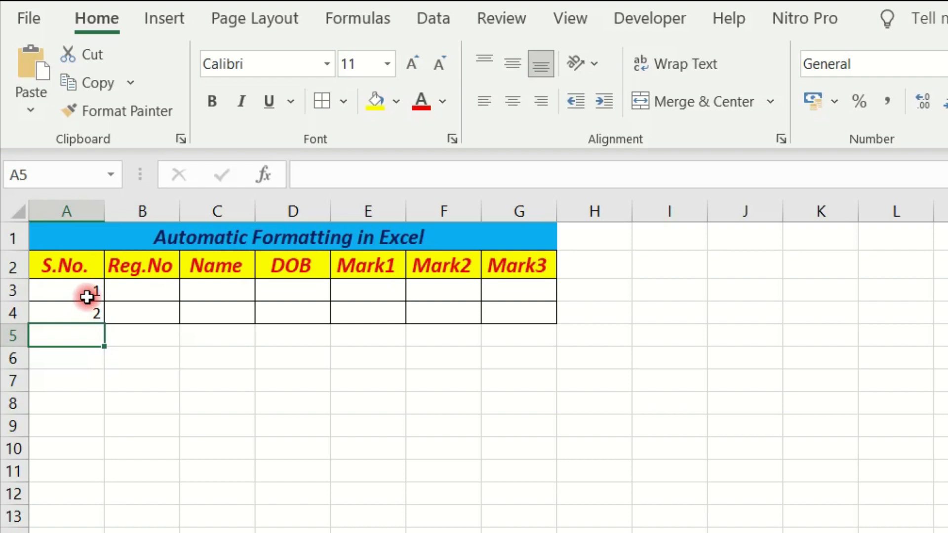
# - Delete the conditional formatting rule applied to columns A to G and clear the serial numbers from cells A3 and A4
pyautogui.moveTo(72, 207); pyautogui.dragTo(558, 249)
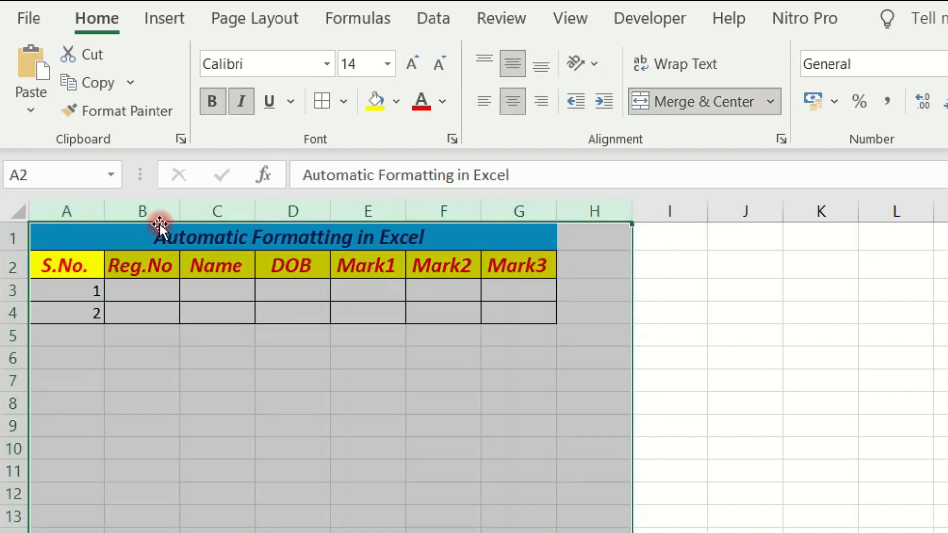
pyautogui.moveTo(79, 206); pyautogui.dragTo(503, 225)
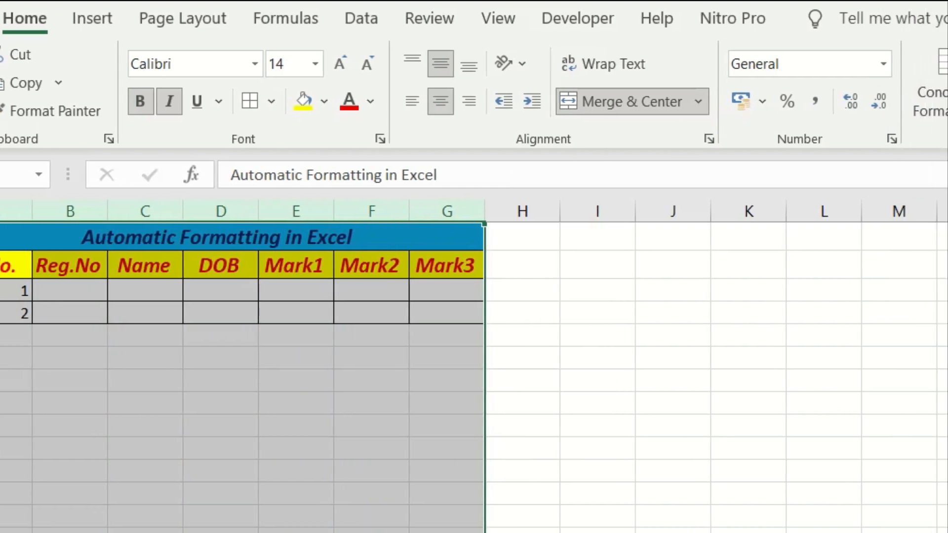
pyautogui.click(932, 109)
pyautogui.click(898, 112)
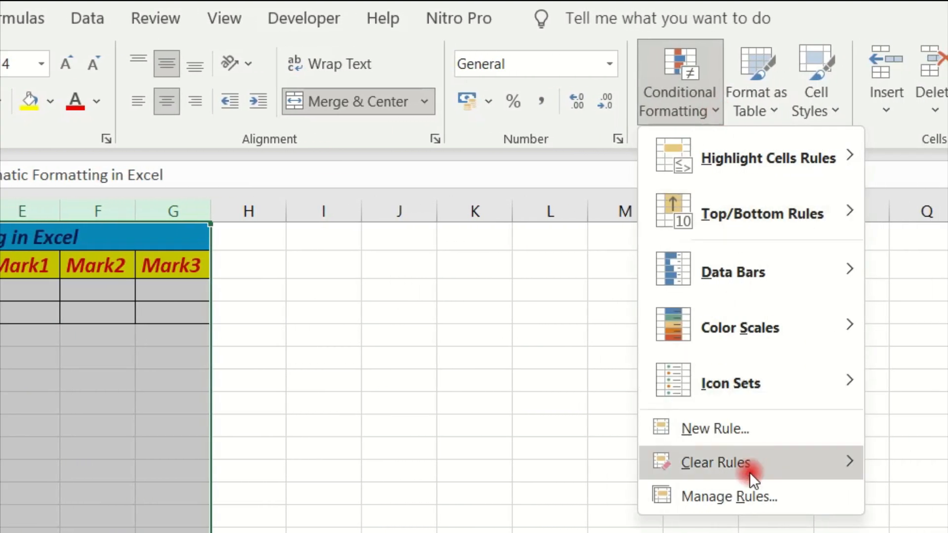
pyautogui.click(843, 480)
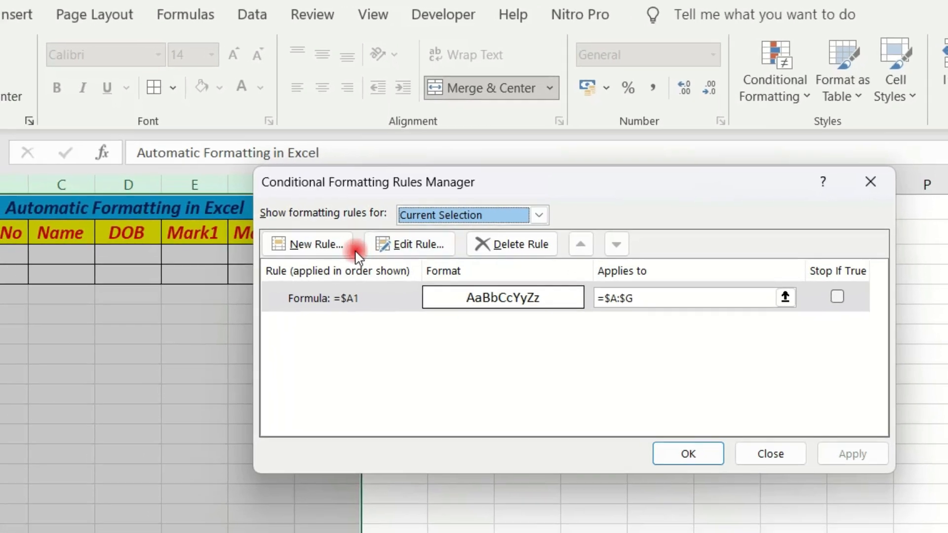
pyautogui.click(552, 233)
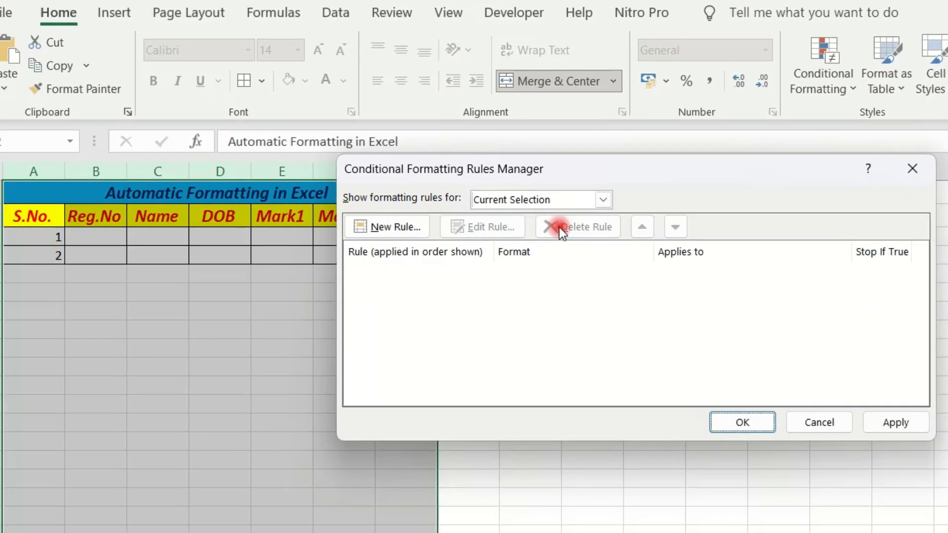
pyautogui.click(887, 423)
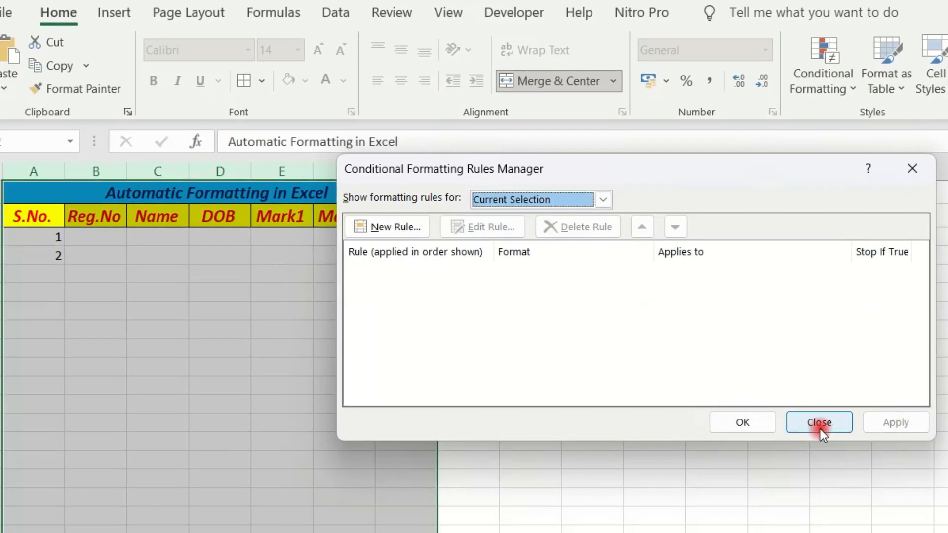
pyautogui.click(741, 423)
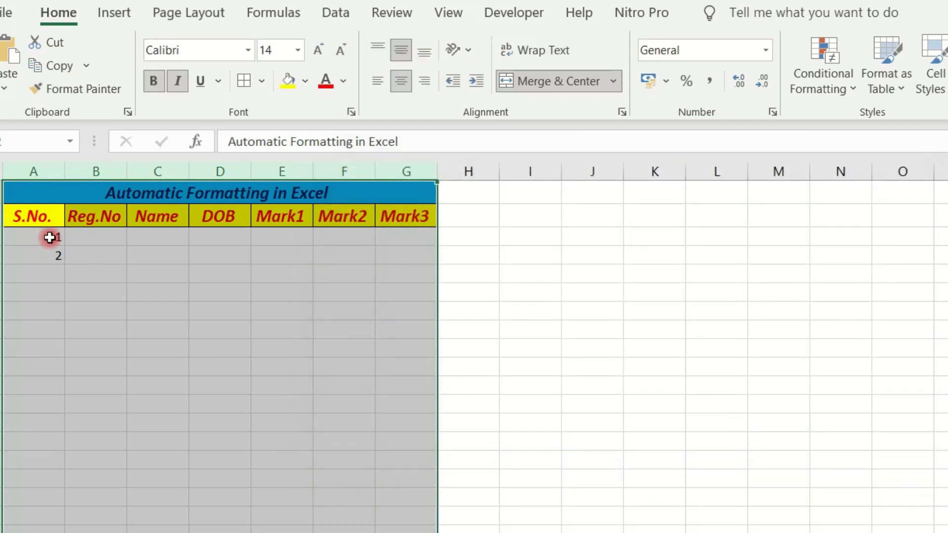
pyautogui.moveTo(49, 237); pyautogui.dragTo(53, 263)
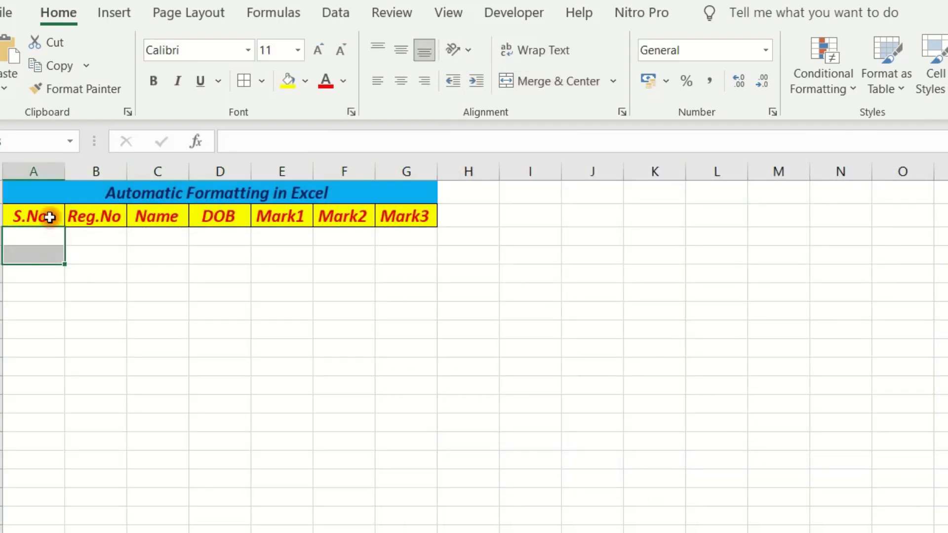
# - Create a new formula-based conditional formatting rule for columns A to G with the formula =$A2
pyautogui.moveTo(38, 169)
pyautogui.mouseDown()
pyautogui.moveTo(173, 184)
pyautogui.moveTo(398, 174)
pyautogui.mouseUp()
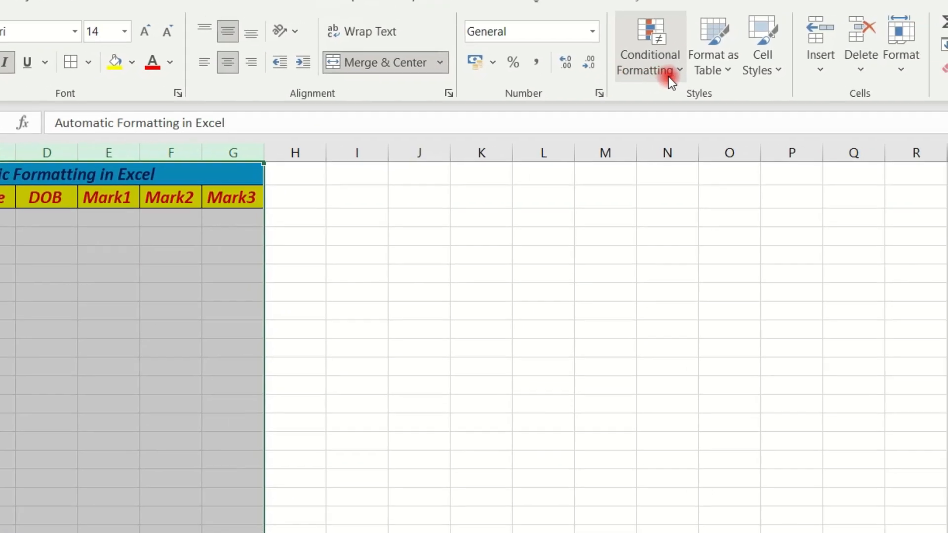
pyautogui.click(840, 88)
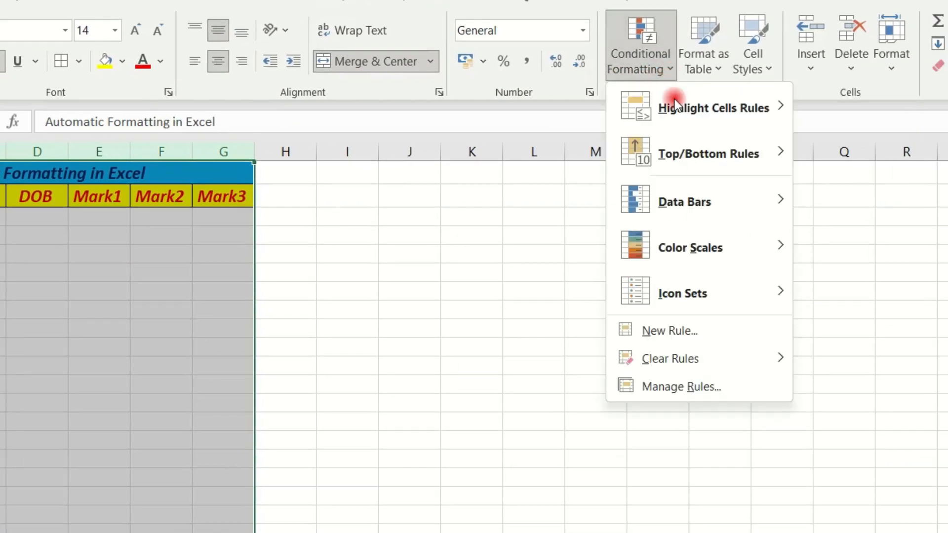
pyautogui.click(712, 339)
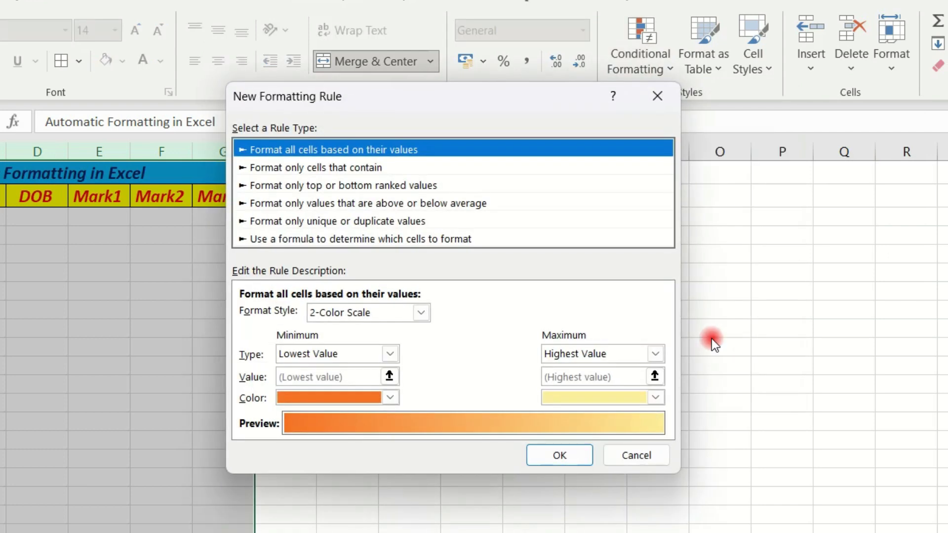
pyautogui.click(361, 239)
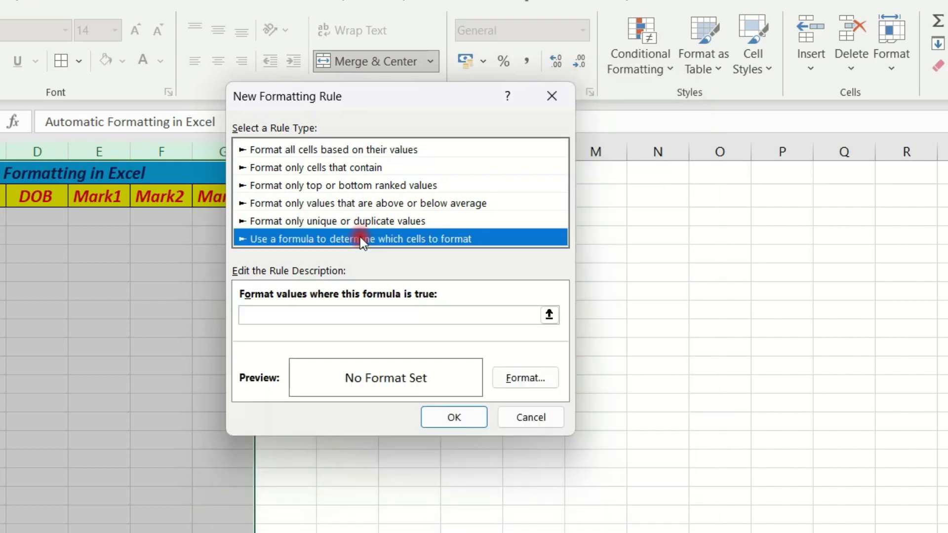
pyautogui.click(550, 315)
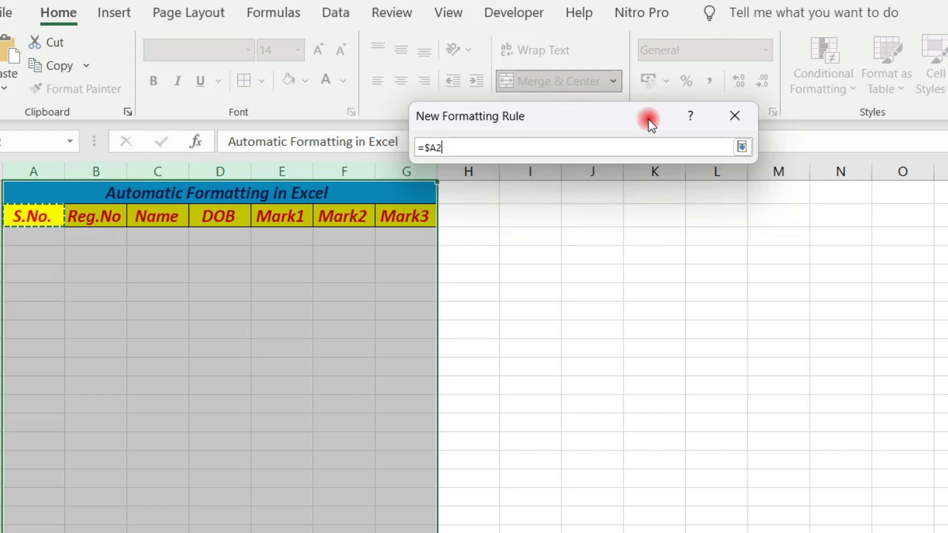
pyautogui.click(743, 146)
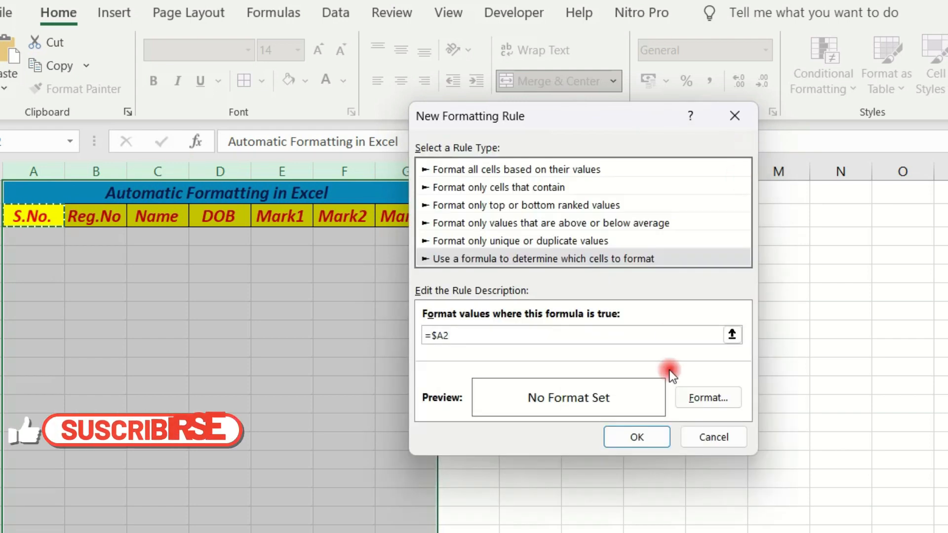
# - Set the rule's format to an outline border with a light blue fill and apply the rule to the selected columns
pyautogui.click(695, 397)
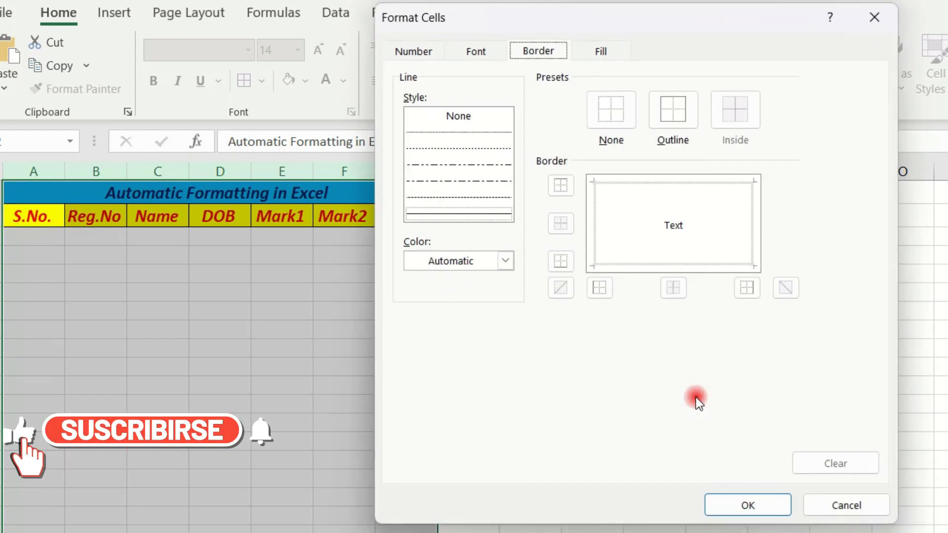
pyautogui.click(673, 118)
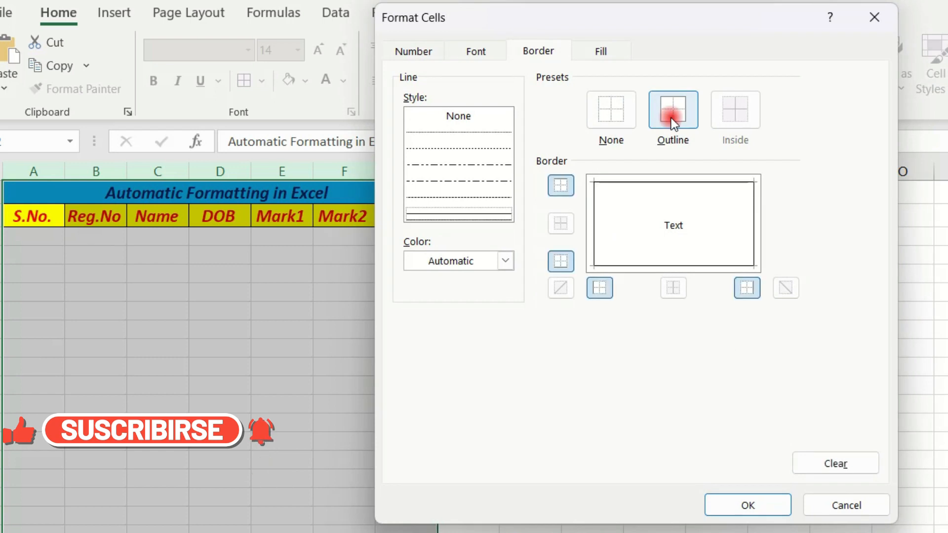
pyautogui.click(599, 50)
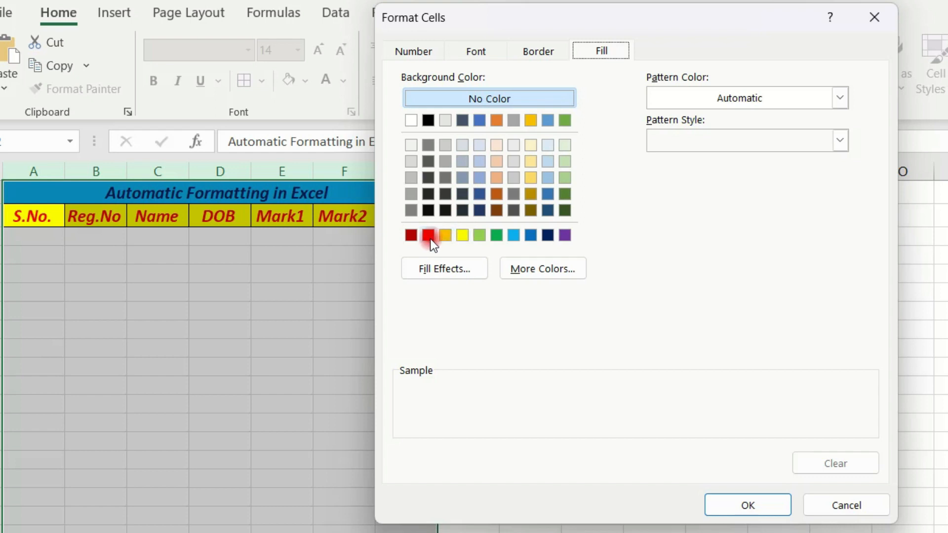
pyautogui.click(512, 240)
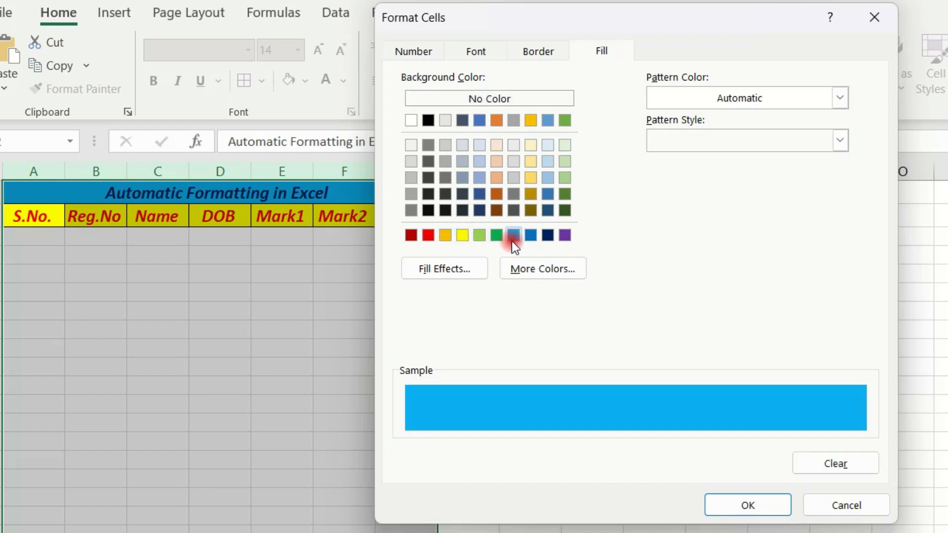
pyautogui.click(748, 509)
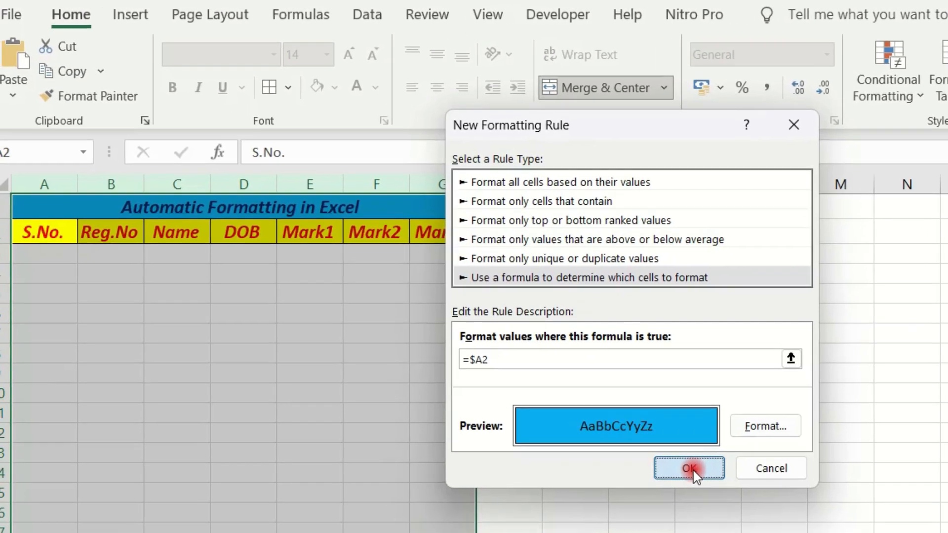
pyautogui.click(641, 439)
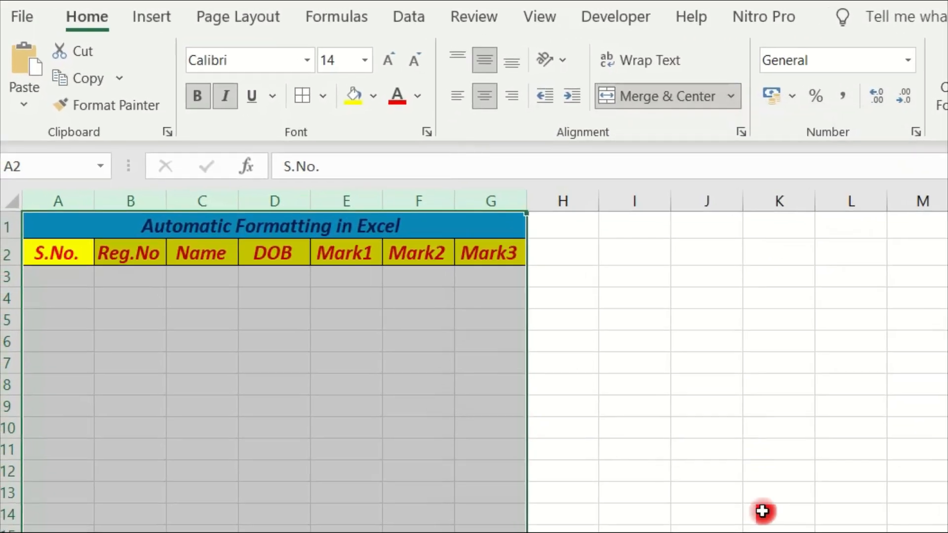
# - Enter the serial numbers 1 and 2 in cells A3 and A4 to test the border and fill formatting
pyautogui.click(81, 292)
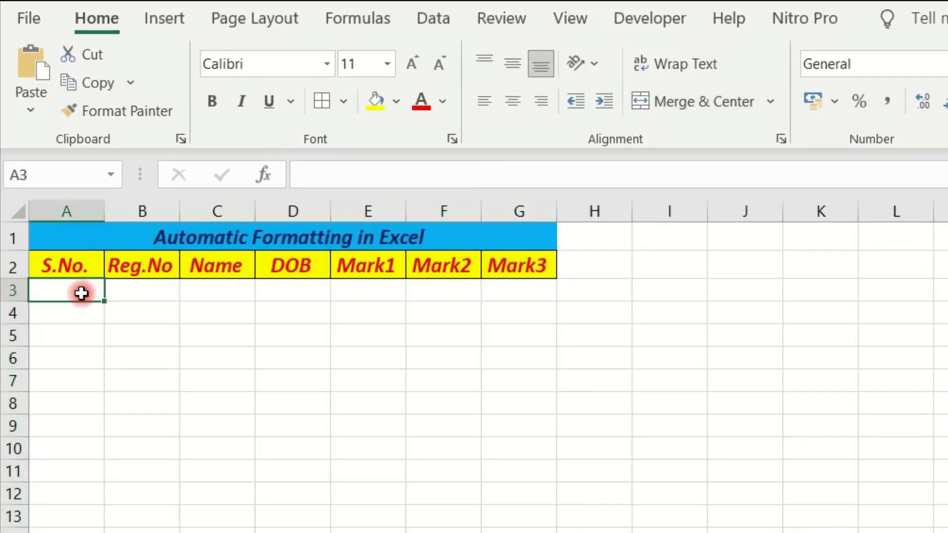
pyautogui.write('1')
pyautogui.click(97, 380)
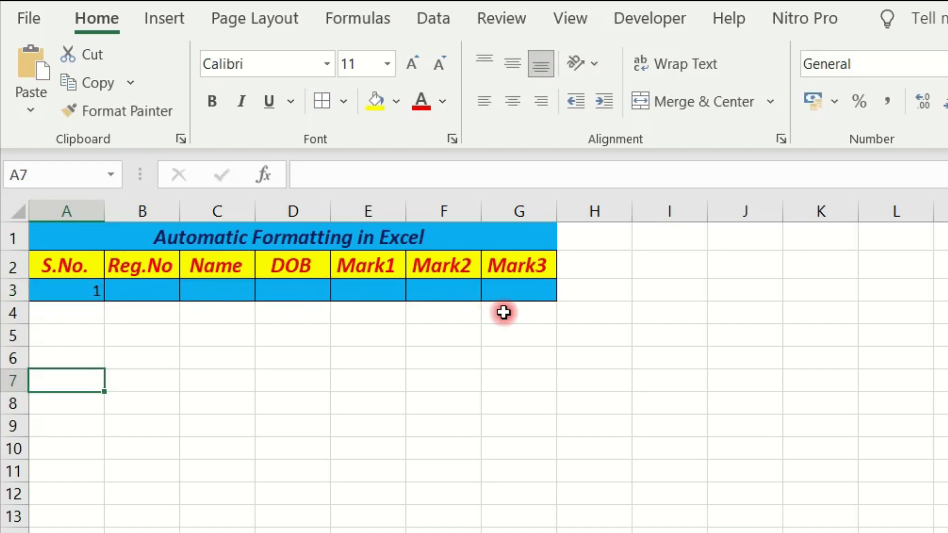
pyautogui.click(101, 319)
pyautogui.write('2')
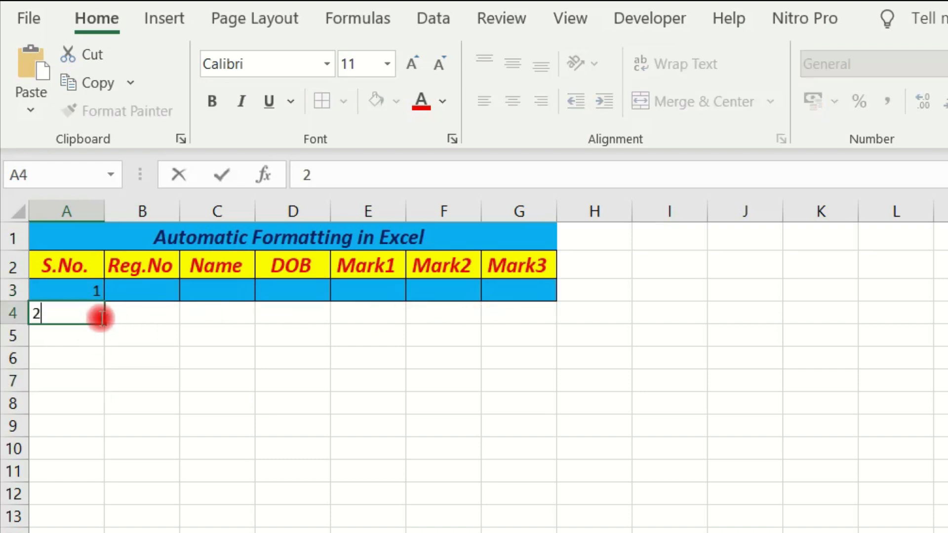
pyautogui.click(108, 447)
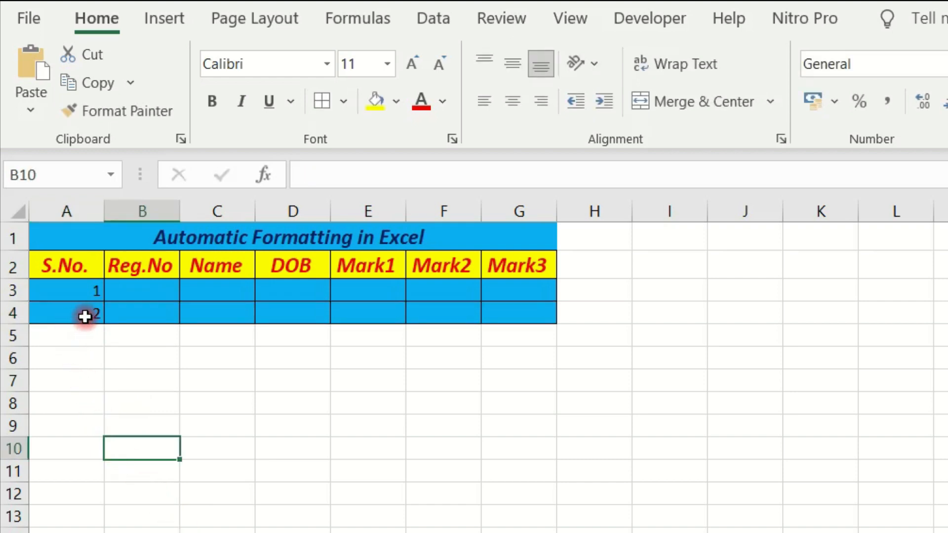
# - Enter the serial number 3 in cell A5 and clear it again to test how the row formatting responds
pyautogui.click(90, 333)
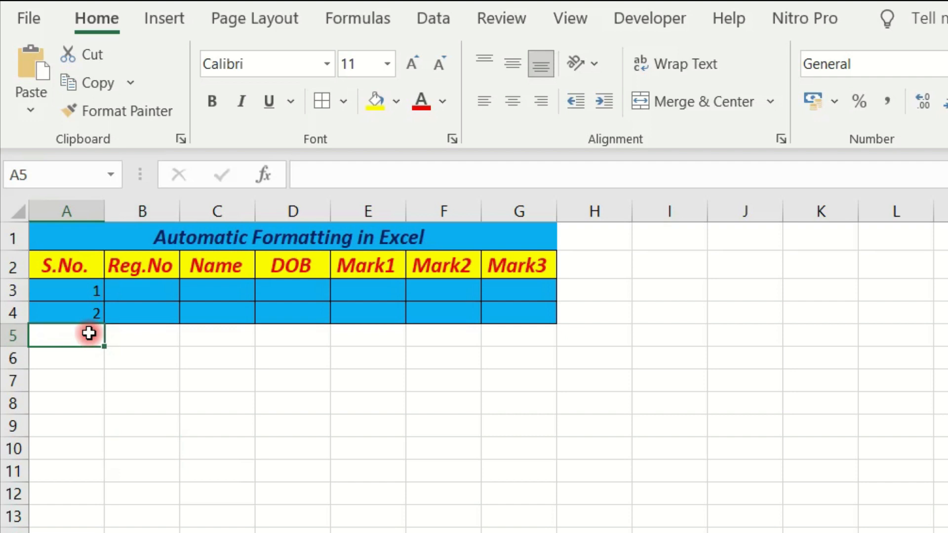
pyautogui.write('3')
pyautogui.click(112, 374)
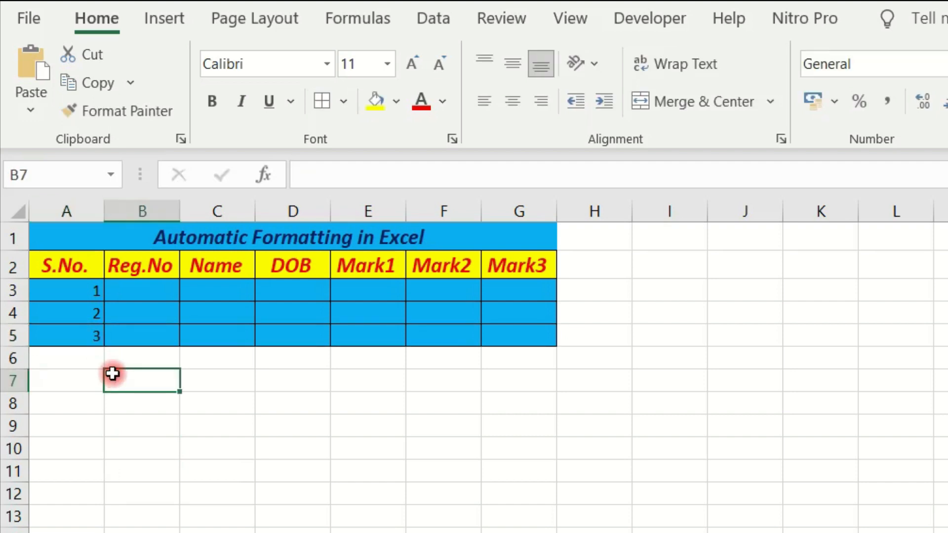
pyautogui.click(99, 335)
pyautogui.press('Delete')
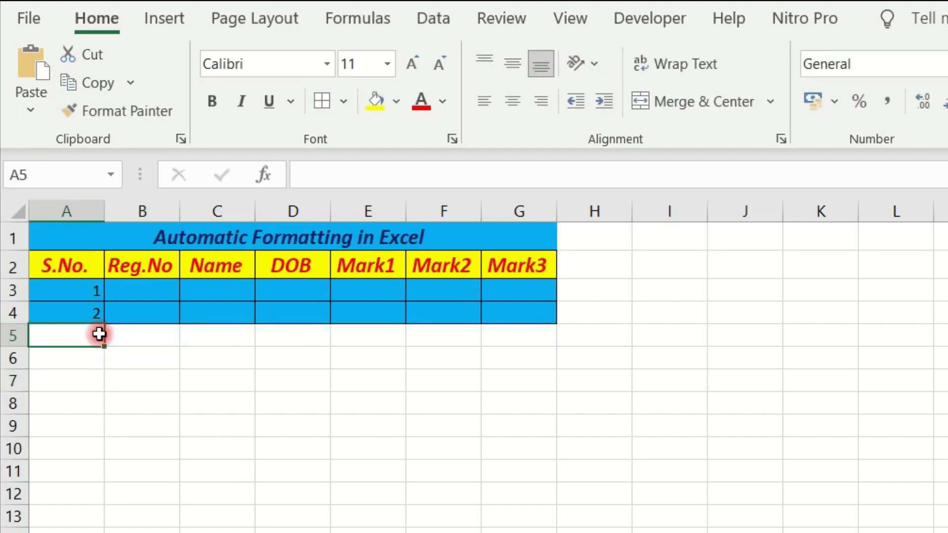